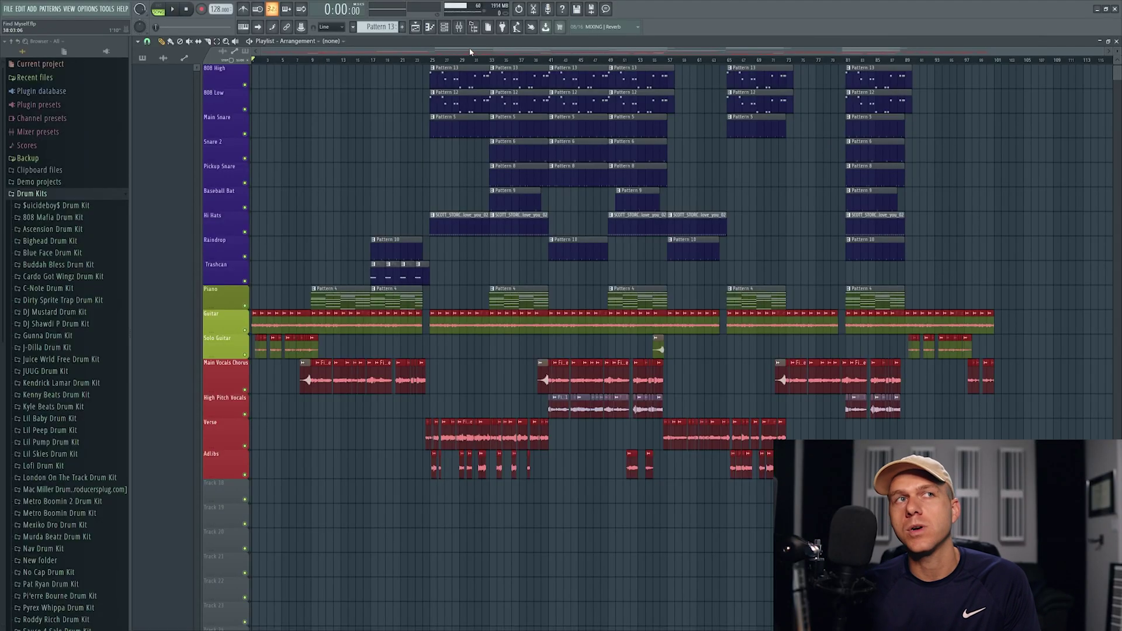
Step: Open the mixer and create an automation clip from the Master channel's volume fader
{"action": "left_click", "coordinate": [461, 29]}
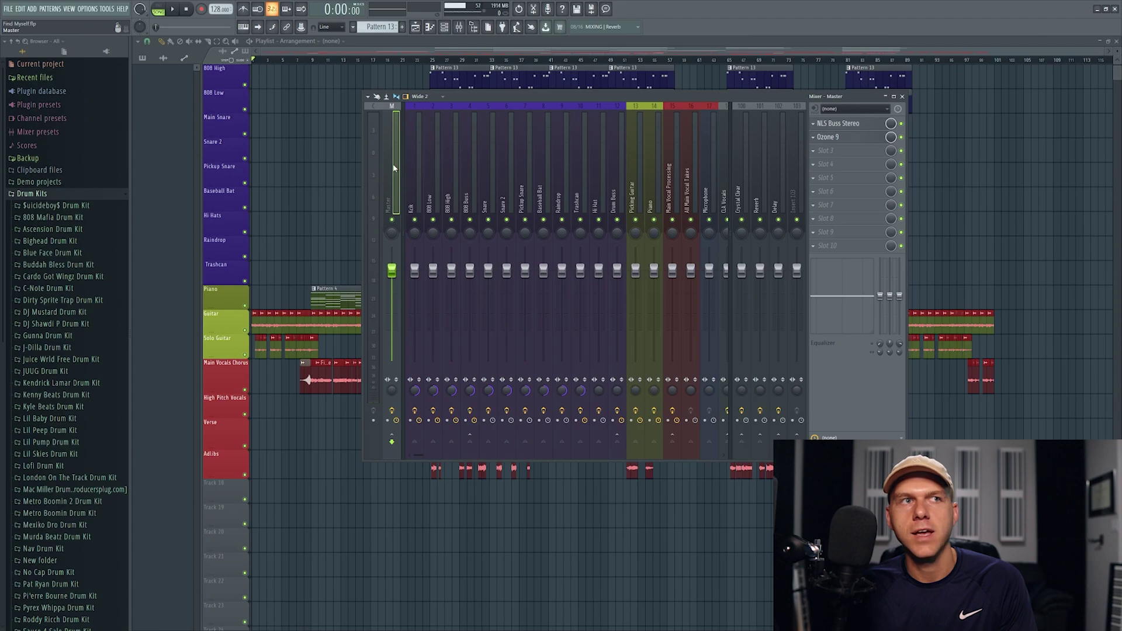
{"action": "right_click", "coordinate": [393, 273]}
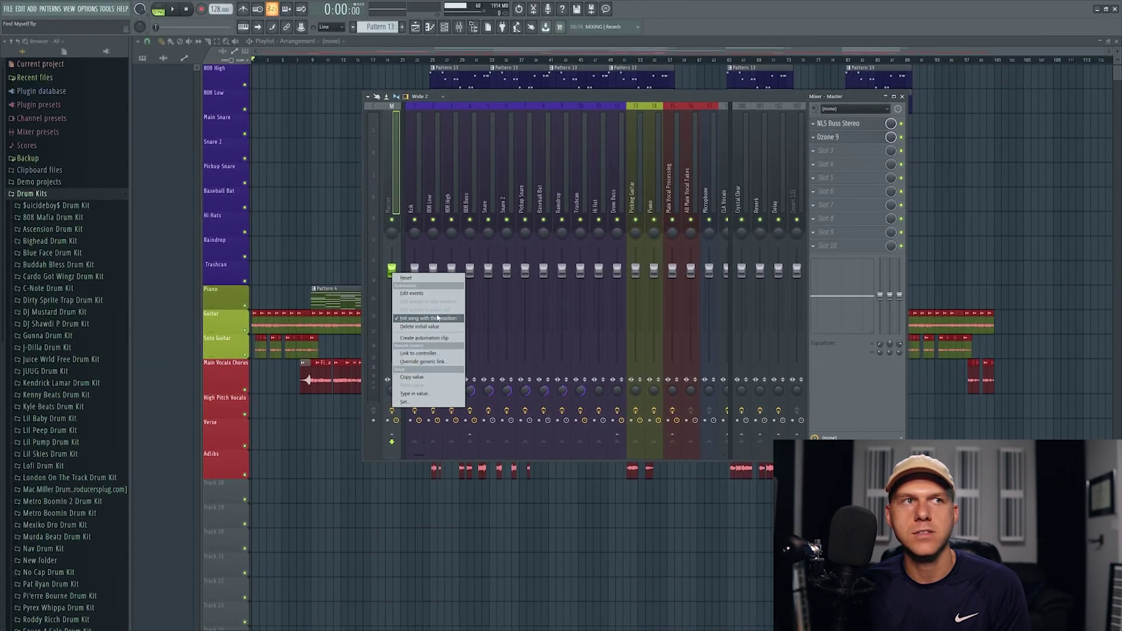
{"action": "left_click", "coordinate": [432, 318]}
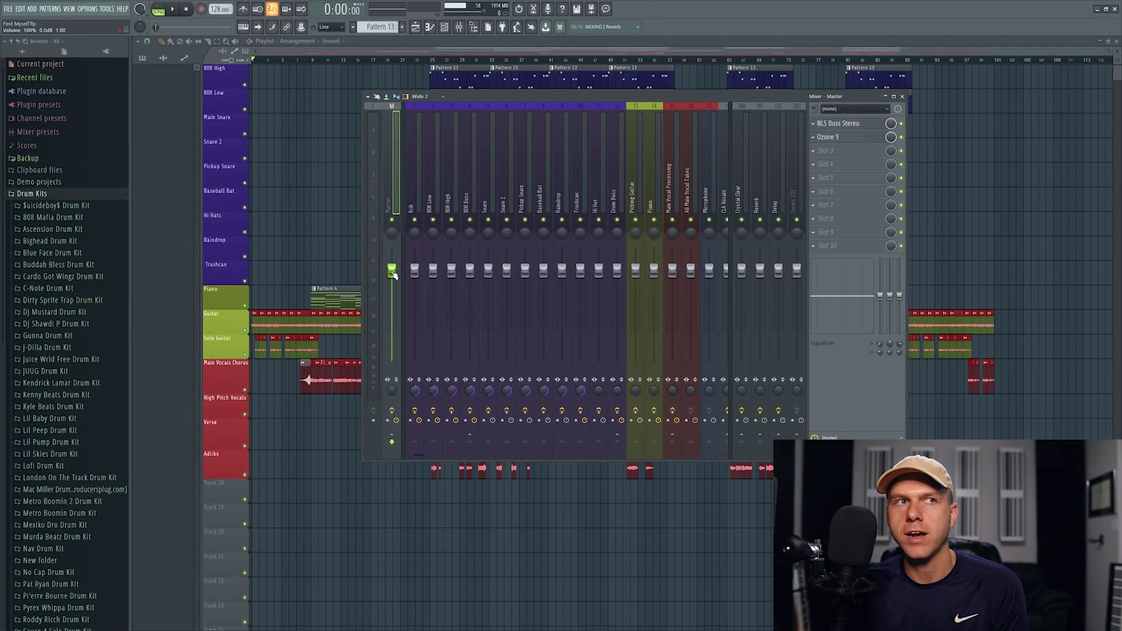
{"action": "right_click", "coordinate": [392, 269]}
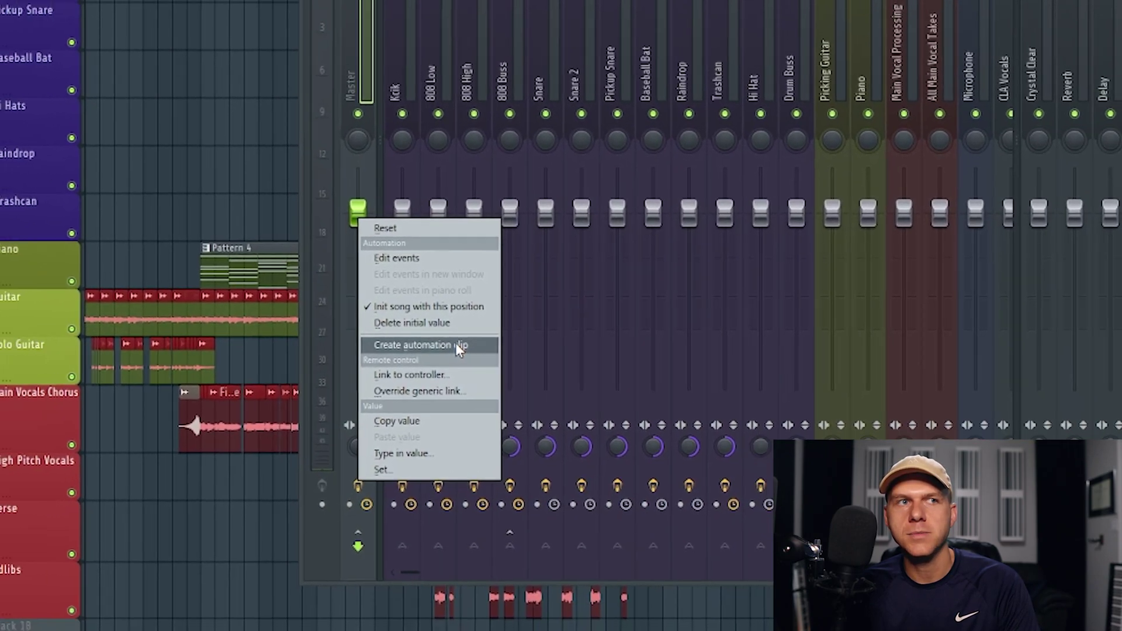
{"action": "left_click", "coordinate": [460, 347]}
Step: Make Track 18's row taller to show the Master - Volume clip, then add and delete a test point
{"action": "scroll", "coordinate": [364, 472], "scroll_direction": "down", "scroll_amount": 10}
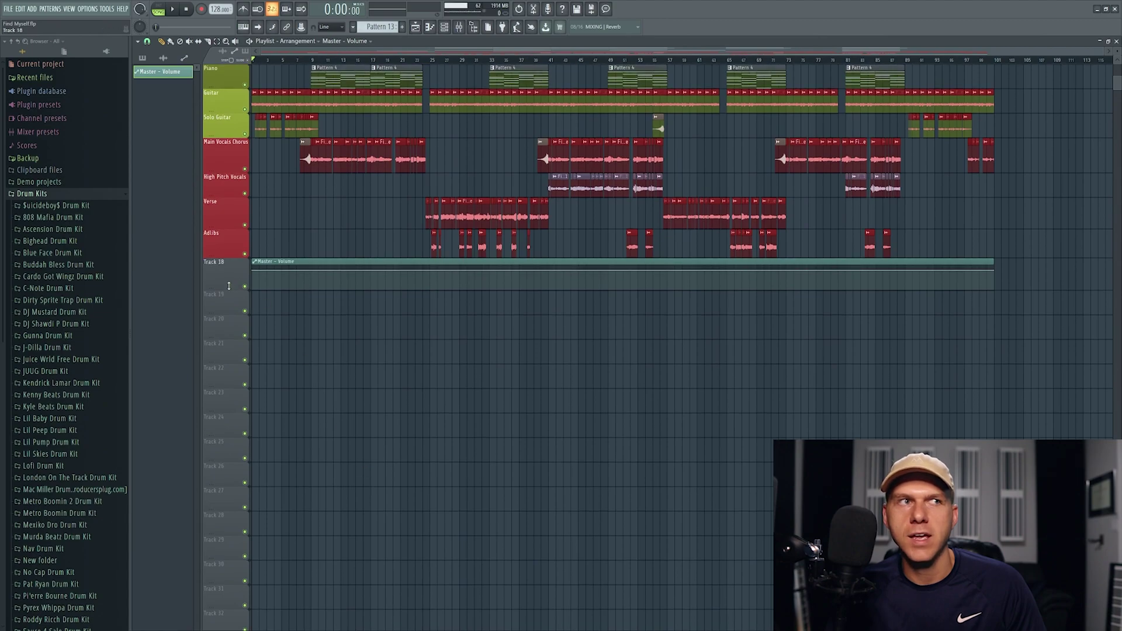
{"action": "left_click_drag", "start_coordinate": [228, 285], "coordinate": [249, 482]}
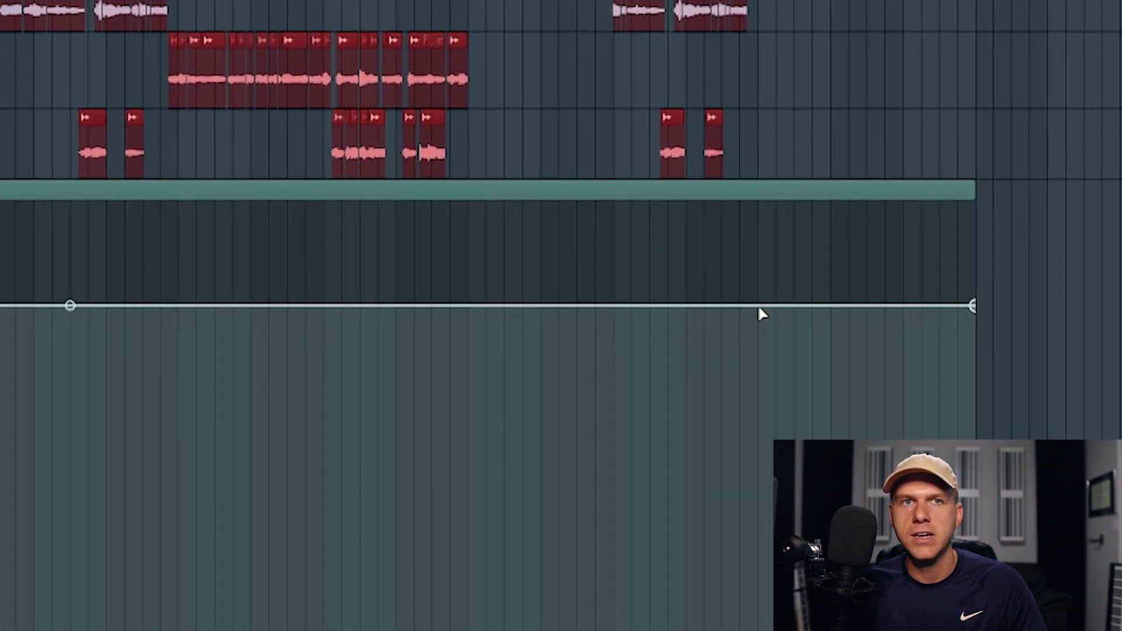
{"action": "right_click", "coordinate": [757, 305]}
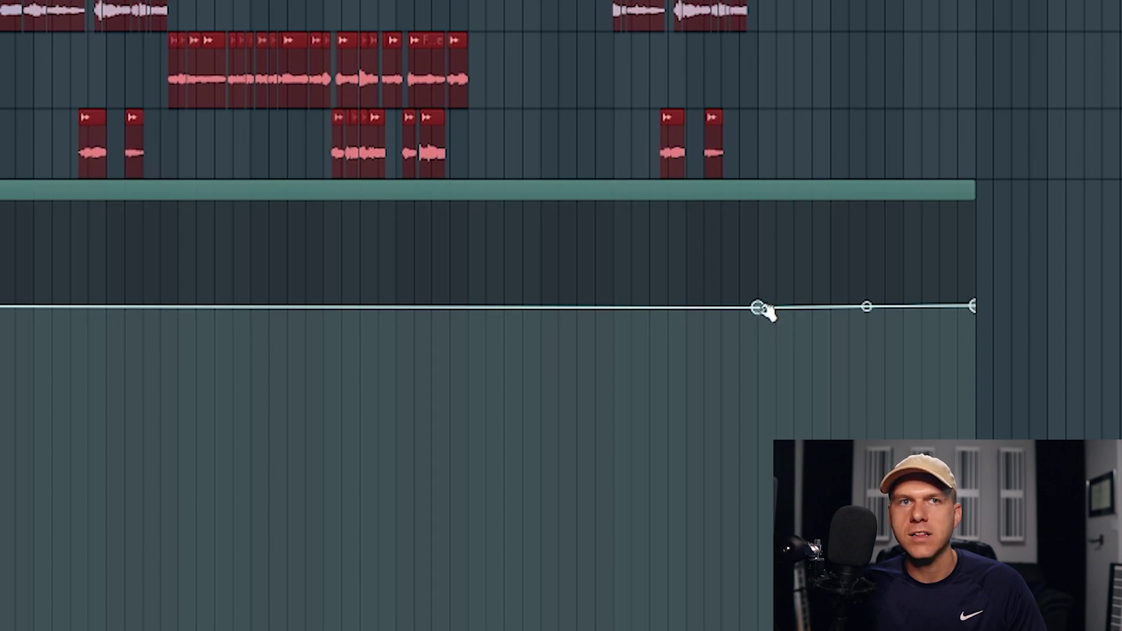
{"action": "right_click", "coordinate": [760, 308]}
{"action": "left_click", "coordinate": [797, 338]}
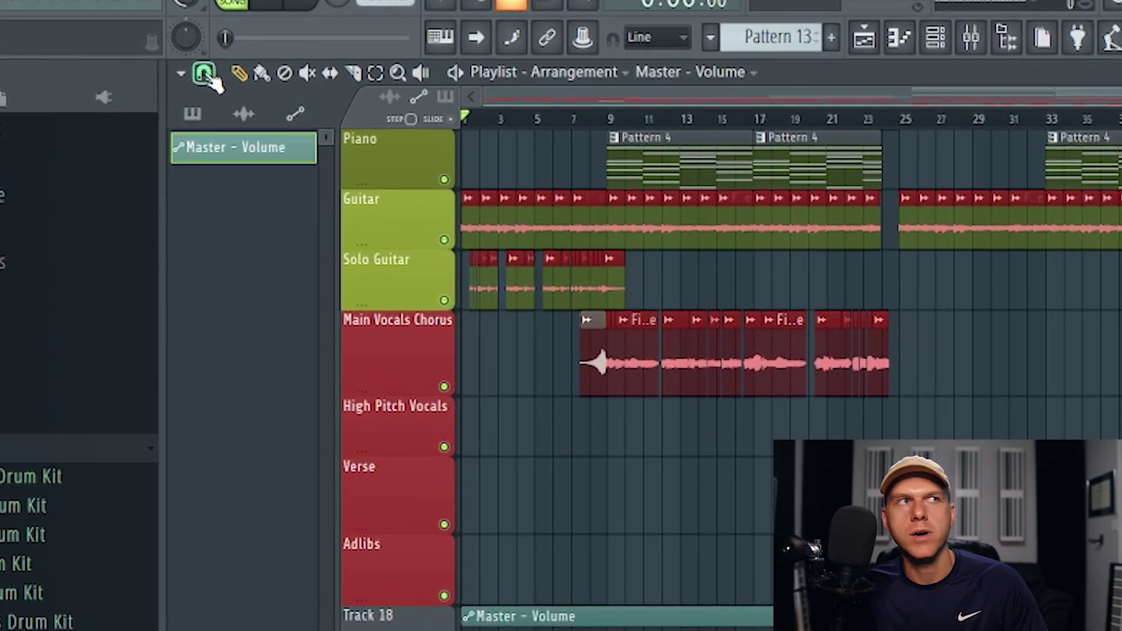
Step: Keep snapping on Line and add a point near the end of the flat volume line
{"action": "left_click", "coordinate": [150, 44]}
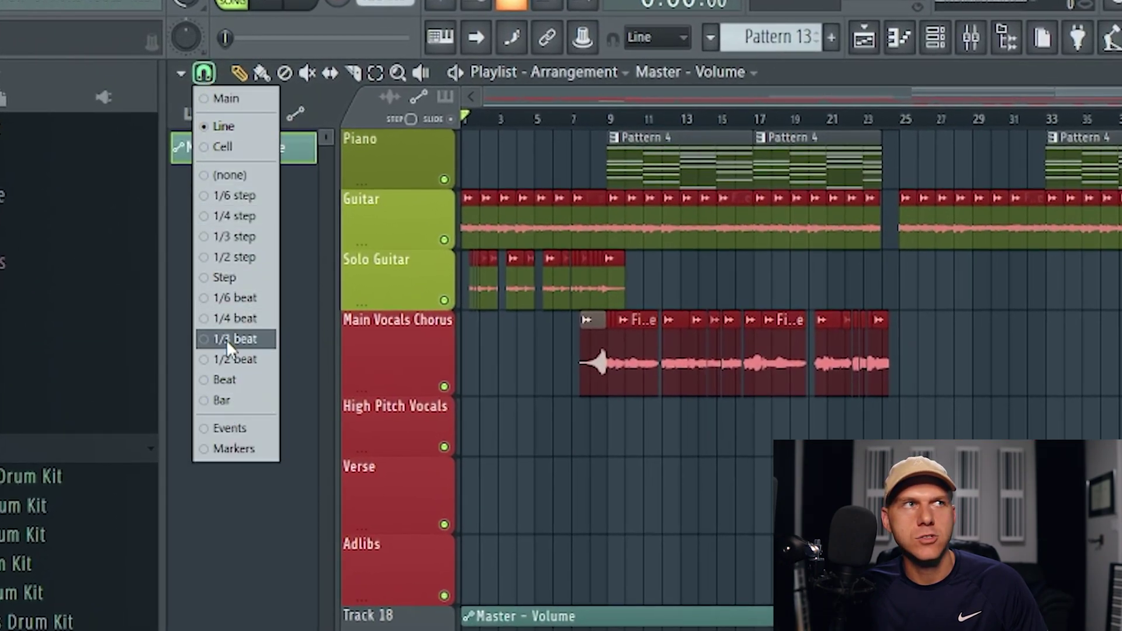
{"action": "left_click", "coordinate": [229, 125]}
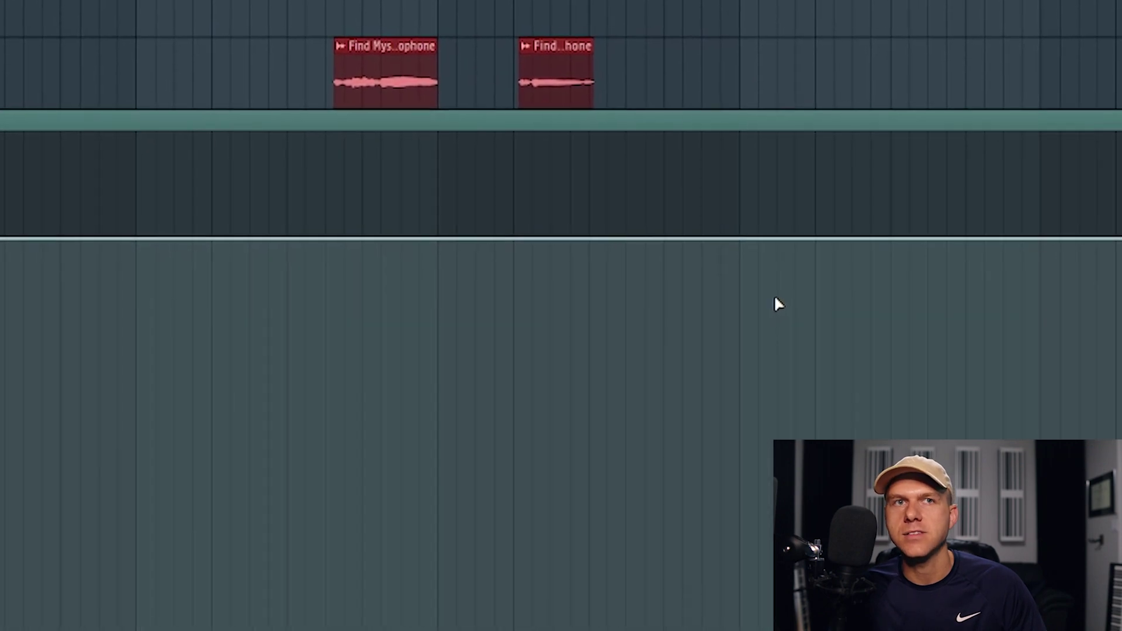
{"action": "right_click", "coordinate": [728, 234]}
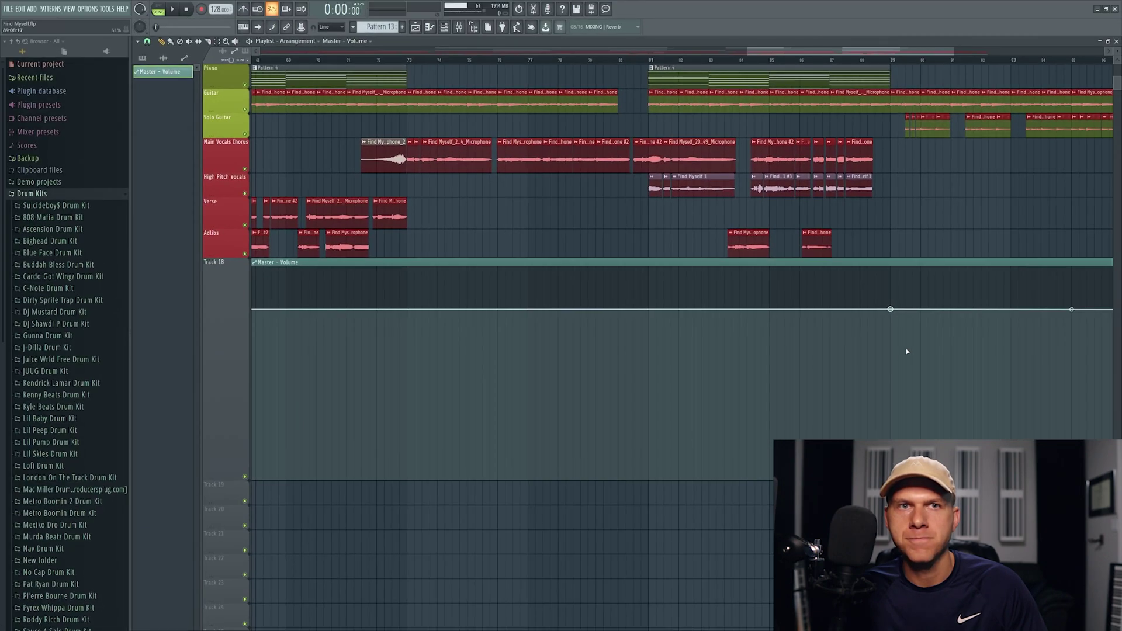
{"action": "scroll", "coordinate": [930, 328], "scroll_direction": "right", "scroll_amount": 3}
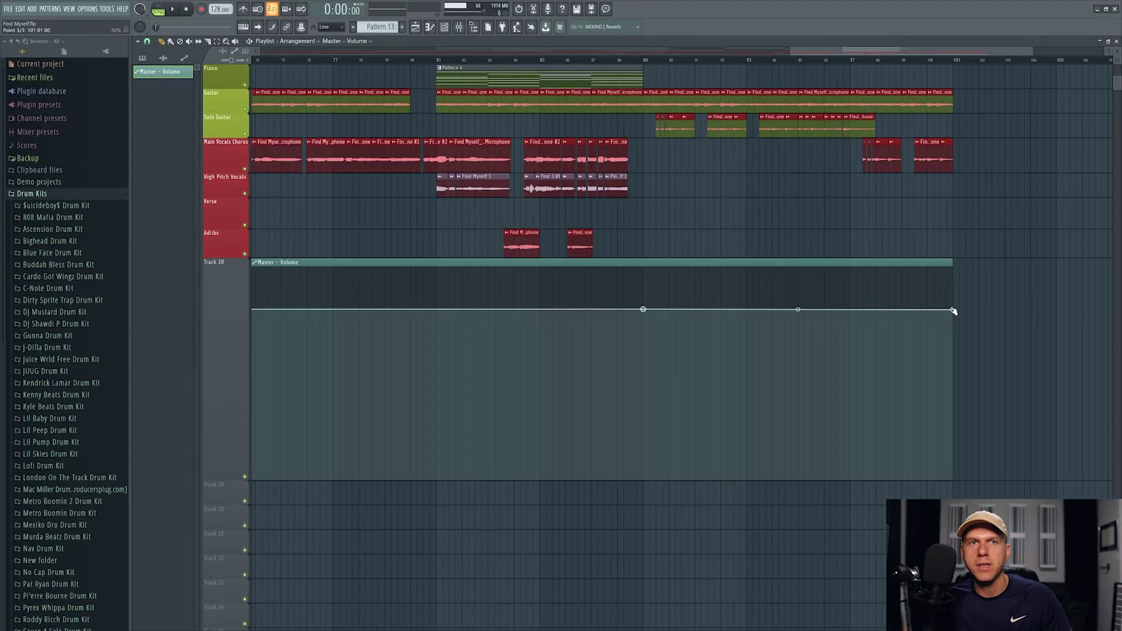
Step: Drag the last point down to zero for a fade-out, then play from around bar 87
{"action": "left_click_drag", "start_coordinate": [954, 311], "coordinate": [952, 480]}
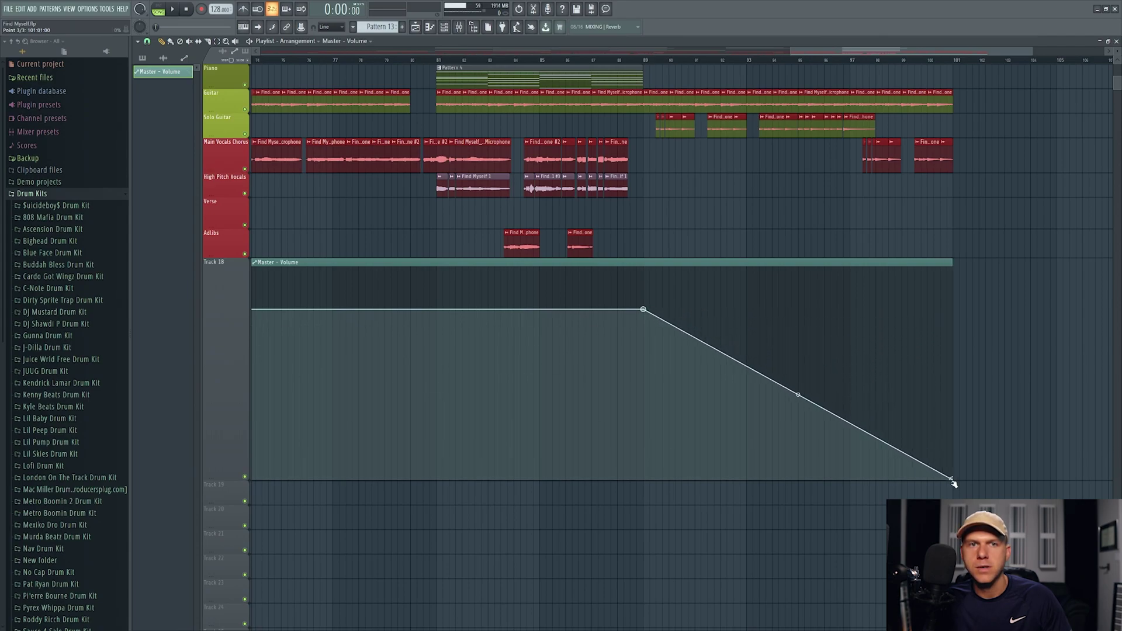
{"action": "left_click", "coordinate": [587, 61]}
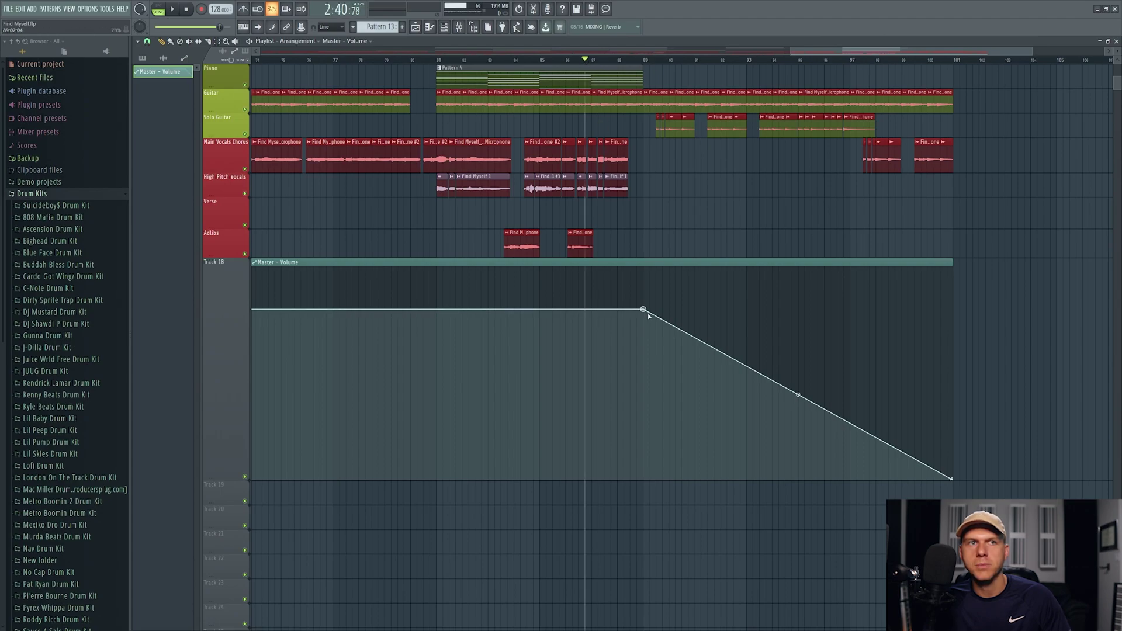
{"action": "key", "text": "space"}
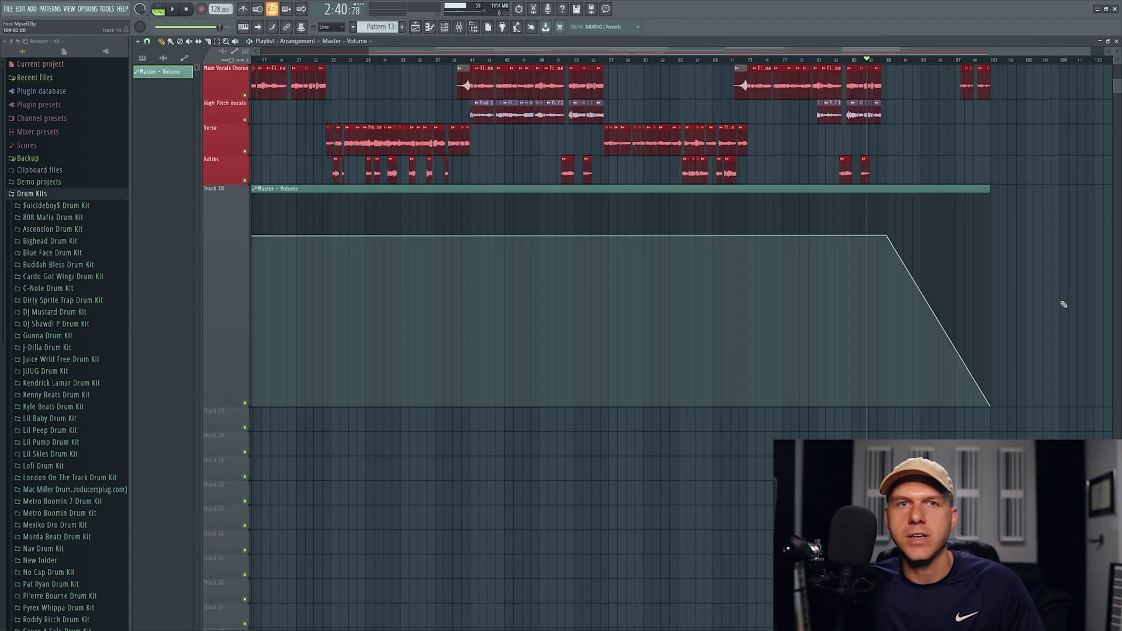
Step: Add three points along the fade-out slope, adjust their heights, and play the ending
{"action": "right_click", "coordinate": [922, 293]}
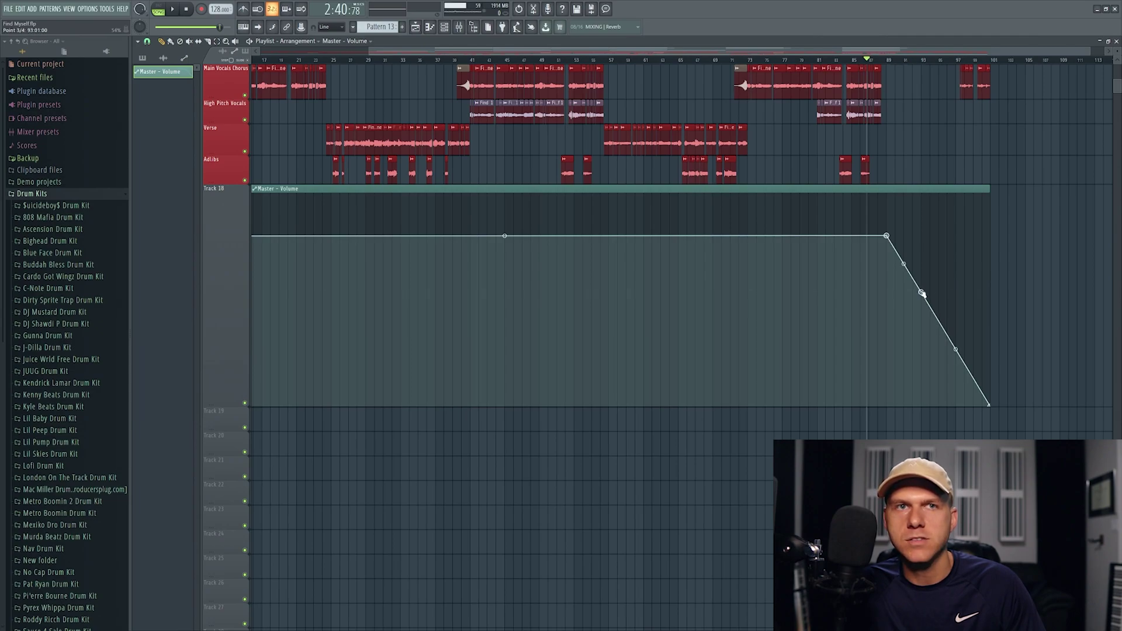
{"action": "left_click_drag", "start_coordinate": [922, 294], "coordinate": [923, 258]}
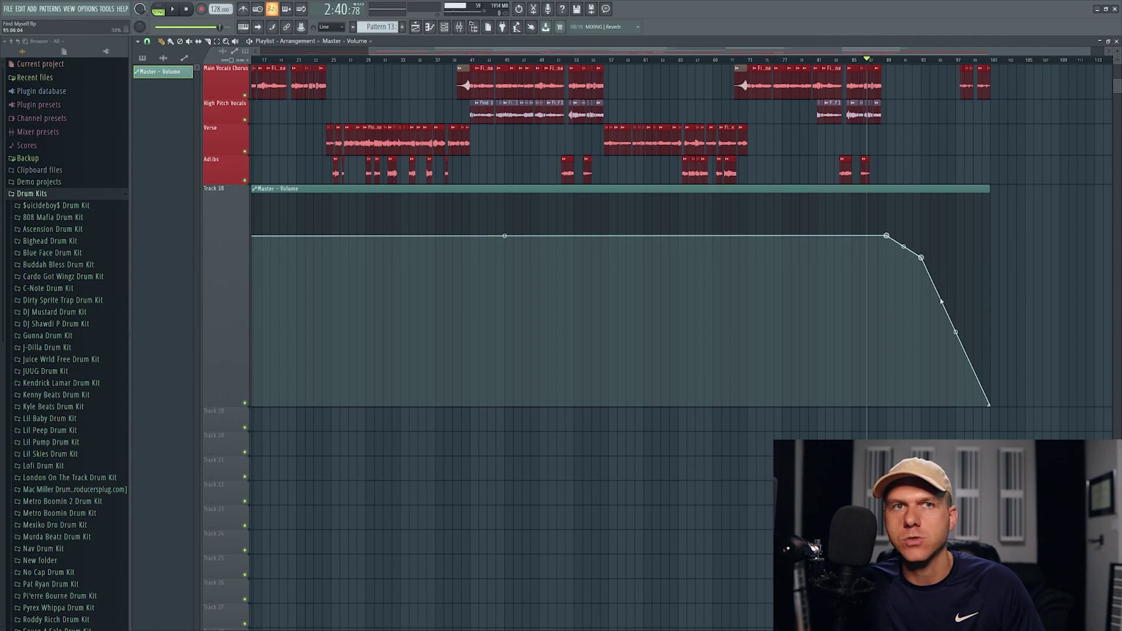
{"action": "right_click", "coordinate": [940, 297]}
{"action": "left_click_drag", "start_coordinate": [940, 297], "coordinate": [942, 338]}
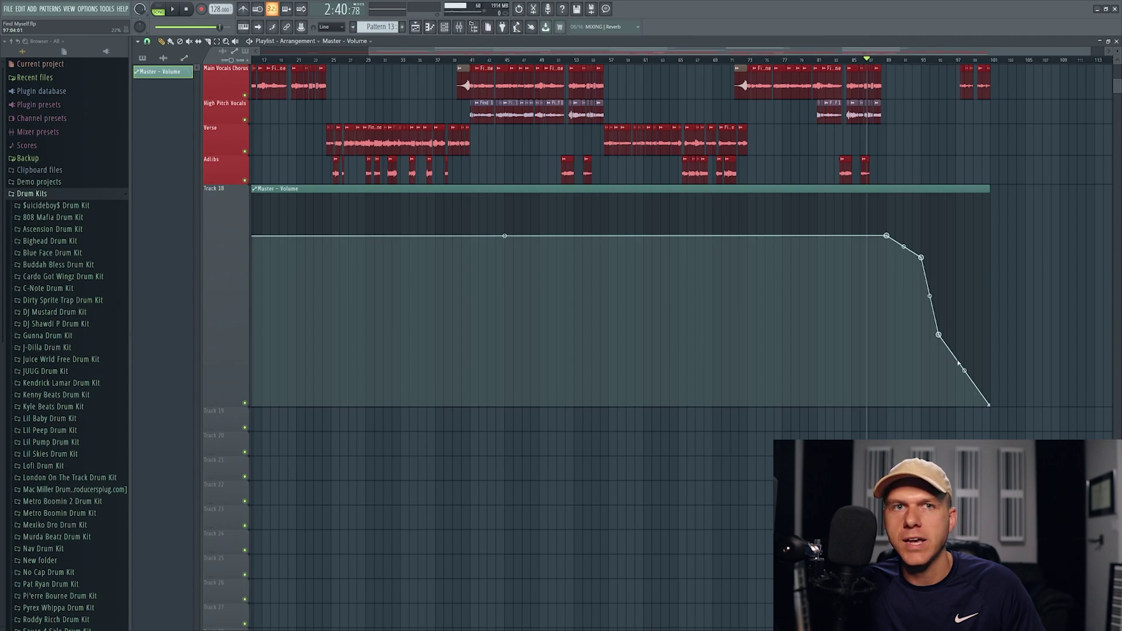
{"action": "right_click", "coordinate": [958, 362]}
{"action": "left_click_drag", "start_coordinate": [959, 362], "coordinate": [958, 356]}
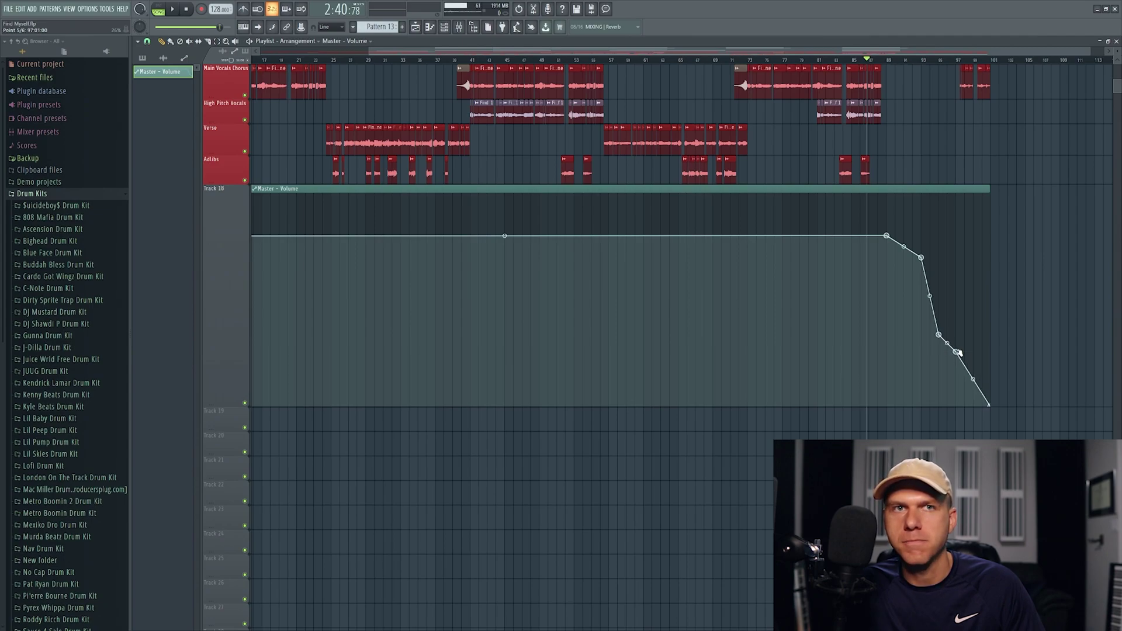
{"action": "key", "text": "space"}
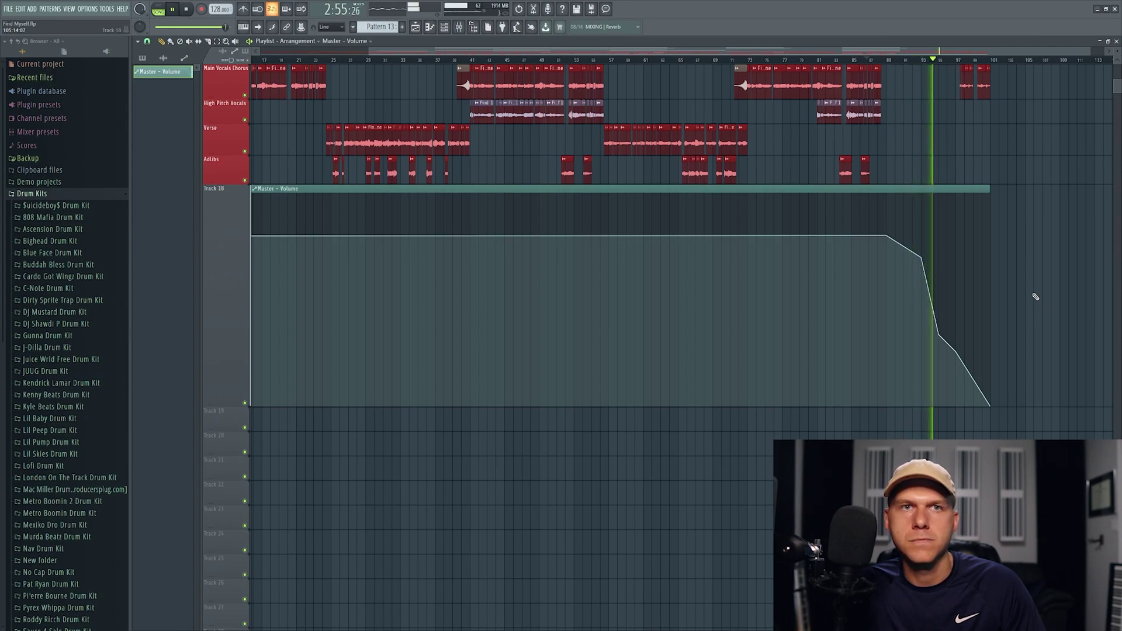
Step: Stop playback and drag the tension handles to curve the first two fade-out segments
{"action": "key", "text": "space"}
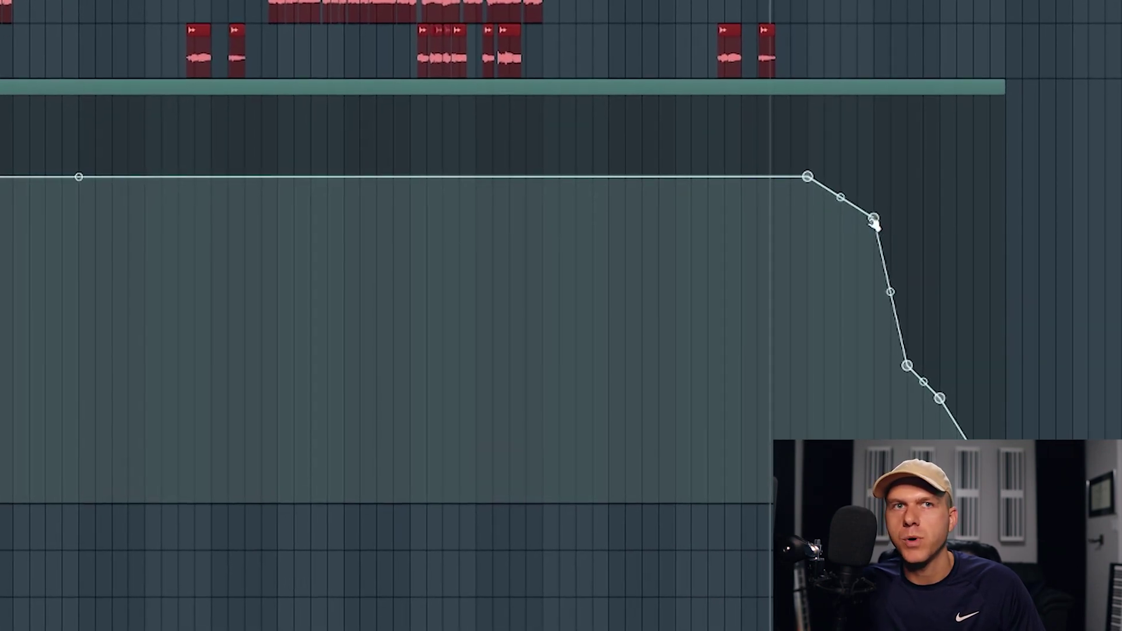
{"action": "left_click_drag", "start_coordinate": [841, 198], "coordinate": [840, 183]}
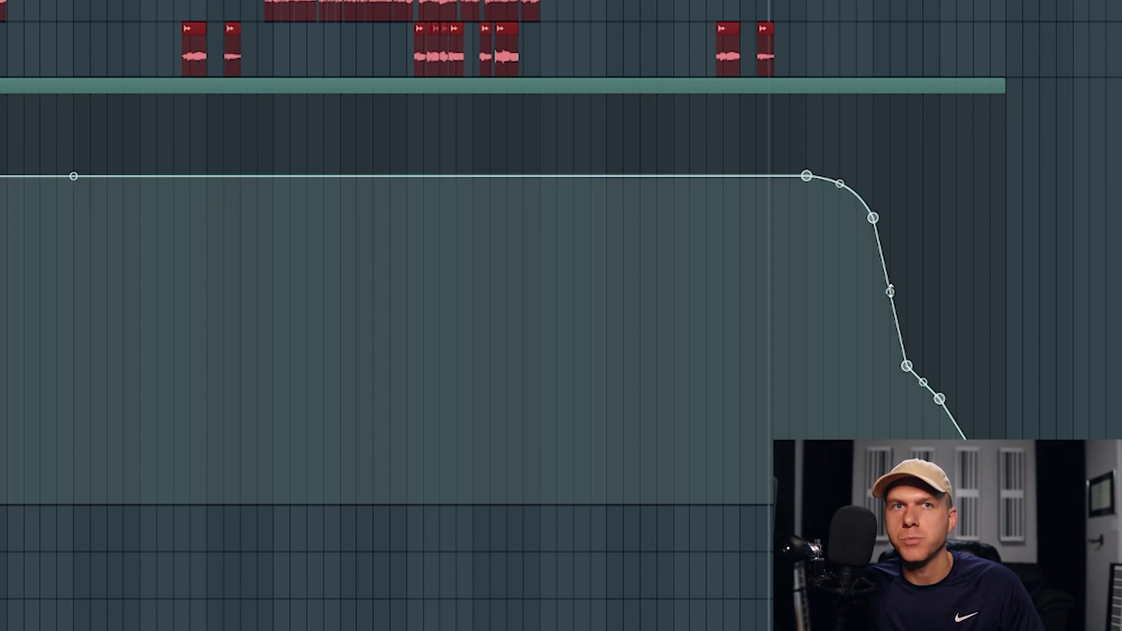
{"action": "left_click_drag", "start_coordinate": [891, 295], "coordinate": [892, 310]}
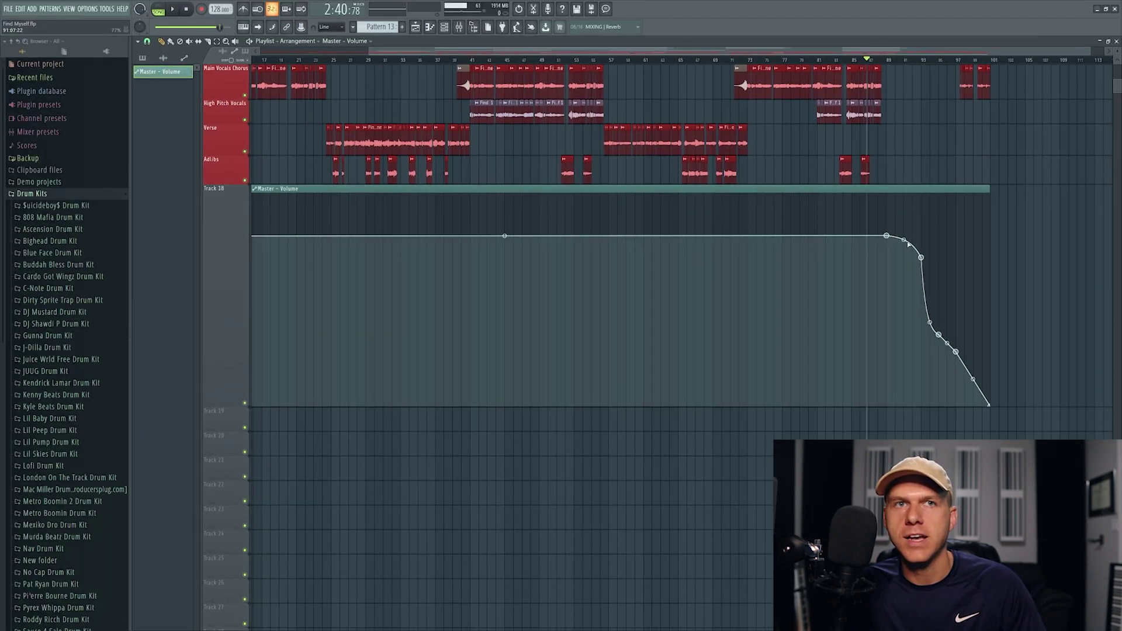
{"action": "scroll", "coordinate": [910, 245], "scroll_direction": "down", "scroll_amount": 2}
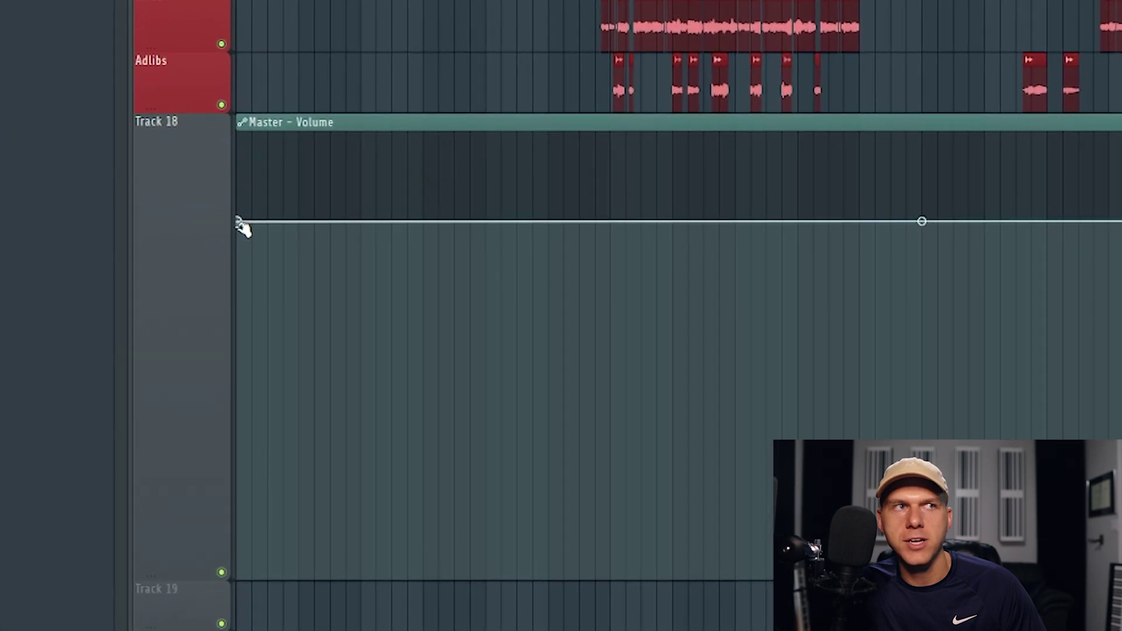
{"action": "right_click", "coordinate": [253, 237]}
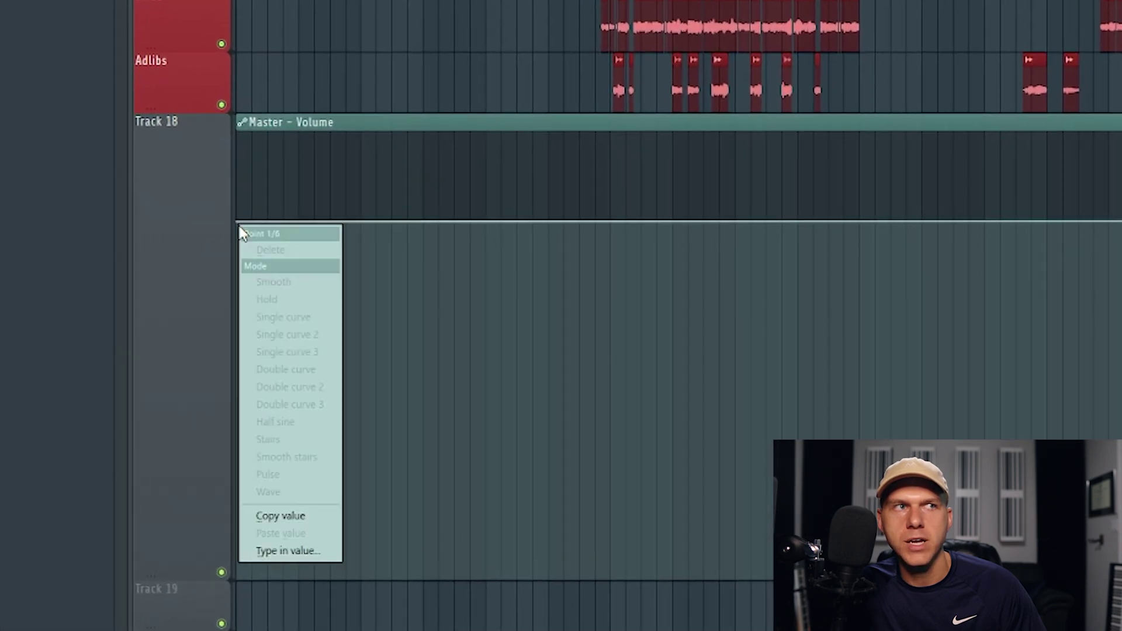
{"action": "left_click", "coordinate": [293, 517]}
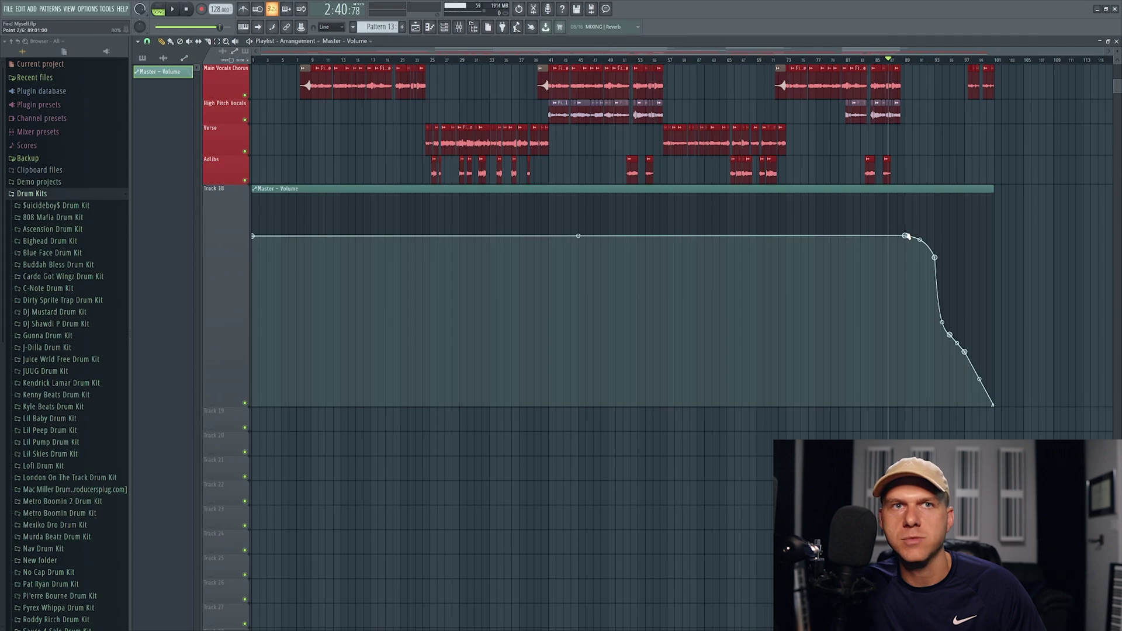
{"action": "right_click", "coordinate": [907, 236]}
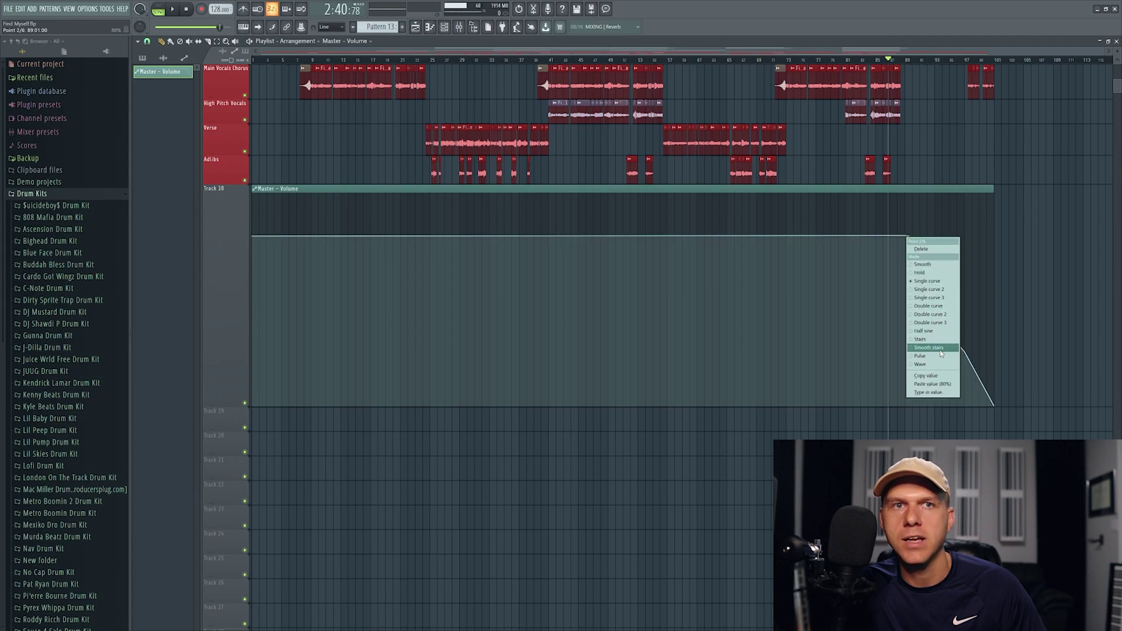
{"action": "left_click", "coordinate": [938, 387]}
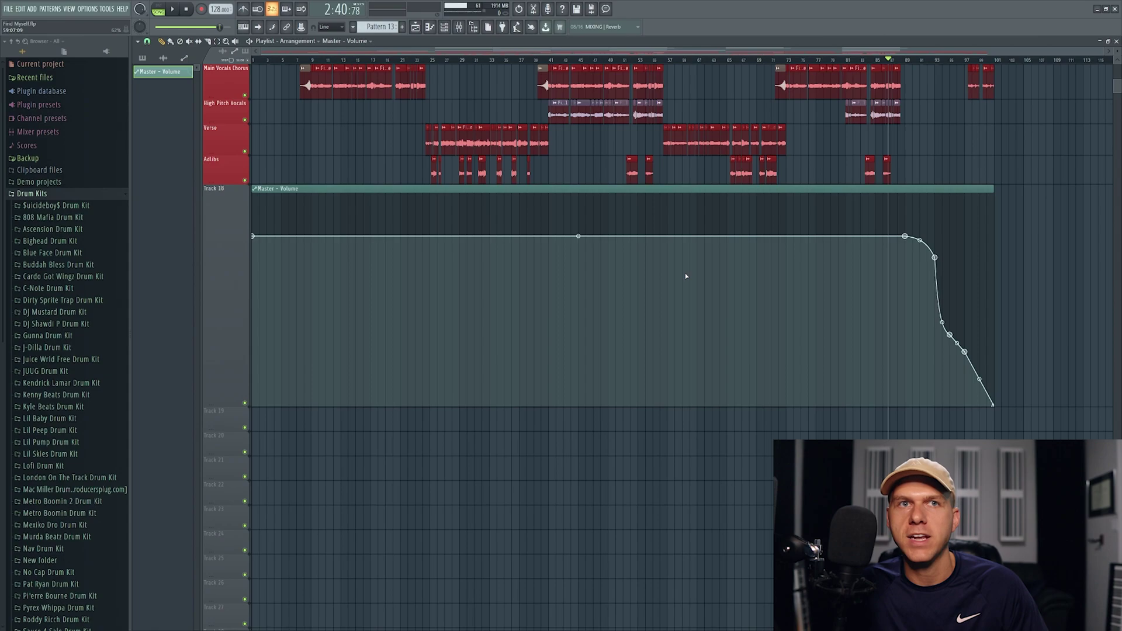
Step: Add a point near the start and copy the first point's 80% value onto it
{"action": "right_click", "coordinate": [280, 236]}
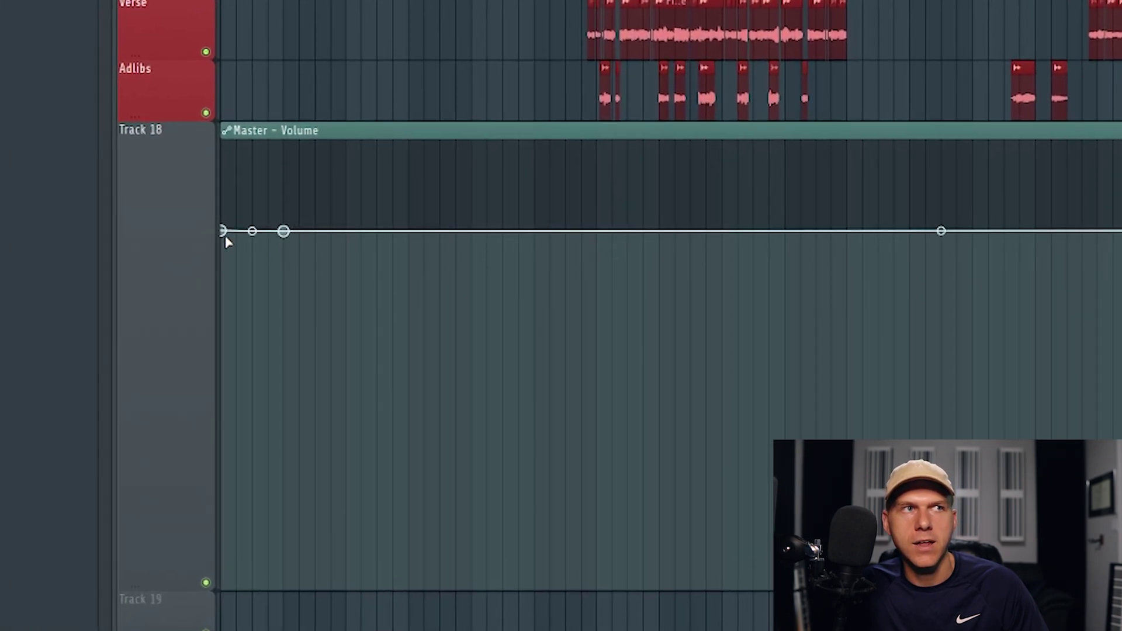
{"action": "right_click", "coordinate": [223, 231]}
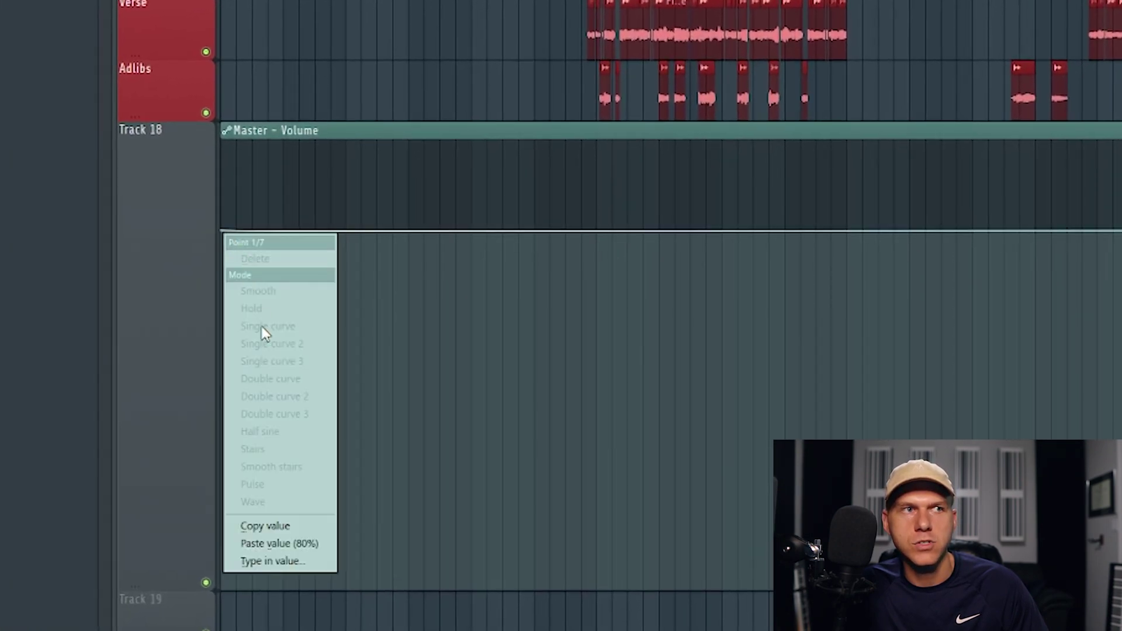
{"action": "left_click", "coordinate": [268, 528]}
{"action": "right_click", "coordinate": [287, 232]}
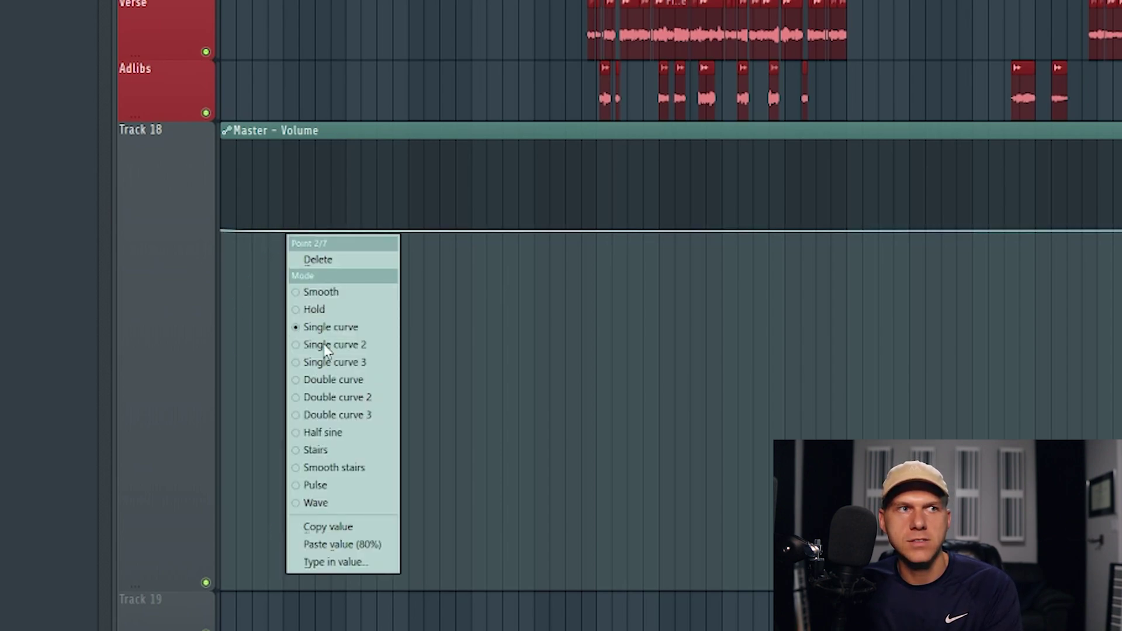
{"action": "left_click", "coordinate": [338, 541]}
Step: Pull the first point down to zero and shape the rise into a smooth curve
{"action": "left_click_drag", "start_coordinate": [226, 231], "coordinate": [118, 612]}
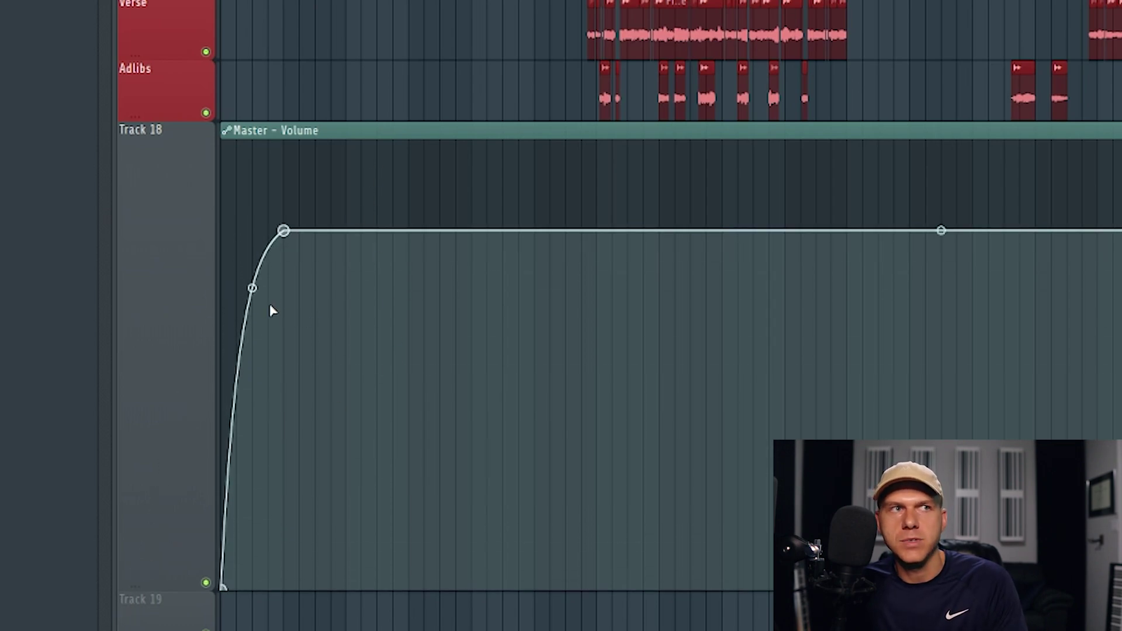
{"action": "left_click", "coordinate": [267, 256]}
{"action": "left_click", "coordinate": [233, 410]}
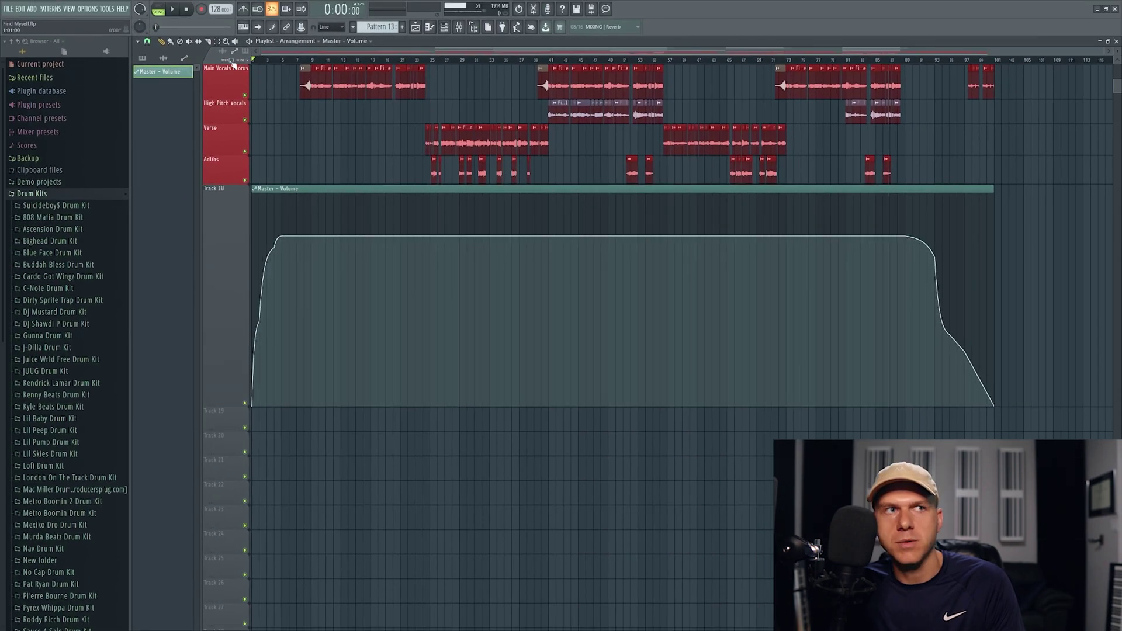
Step: Play the song from the start and move the mixer window down and right to watch the Master fader
{"action": "key", "text": "space"}
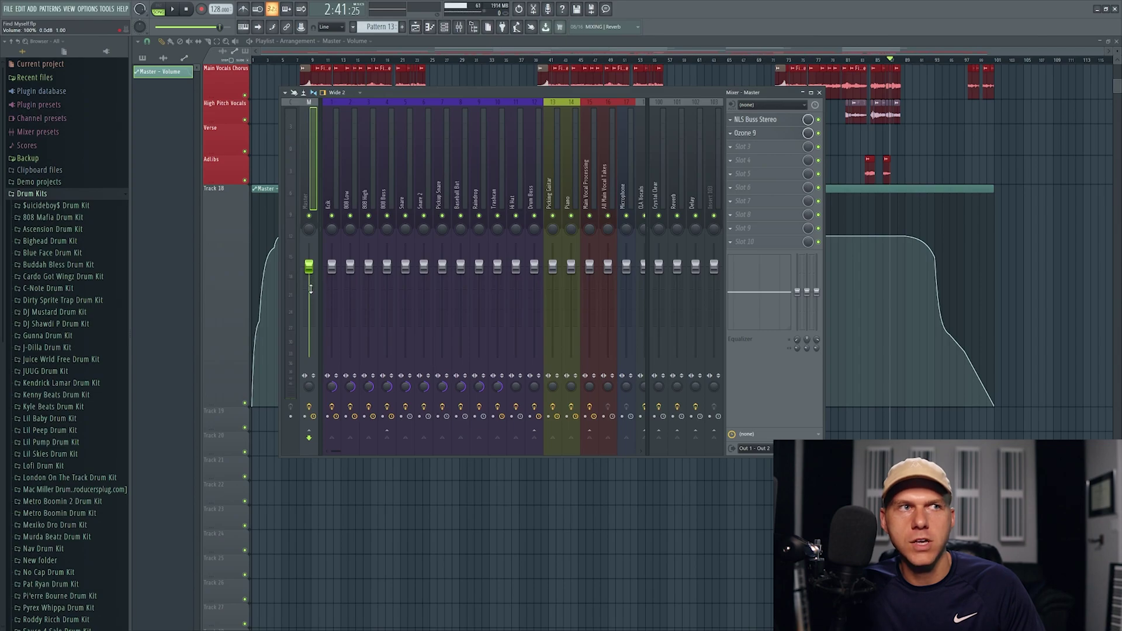
{"action": "key", "text": "space"}
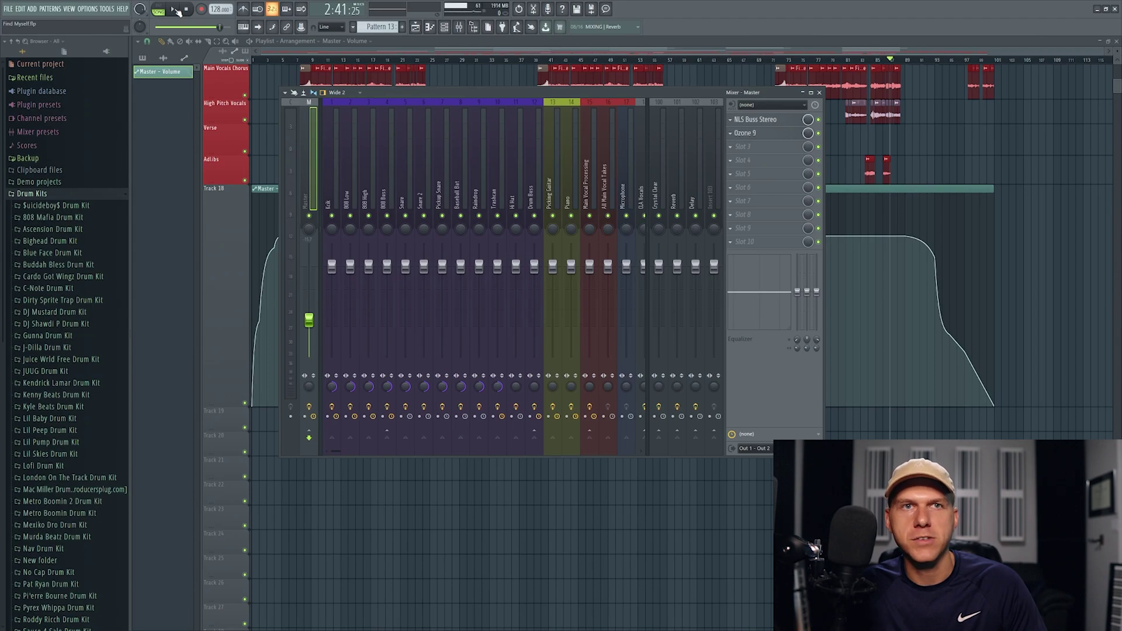
{"action": "mouse_move", "coordinate": [916, 242]}
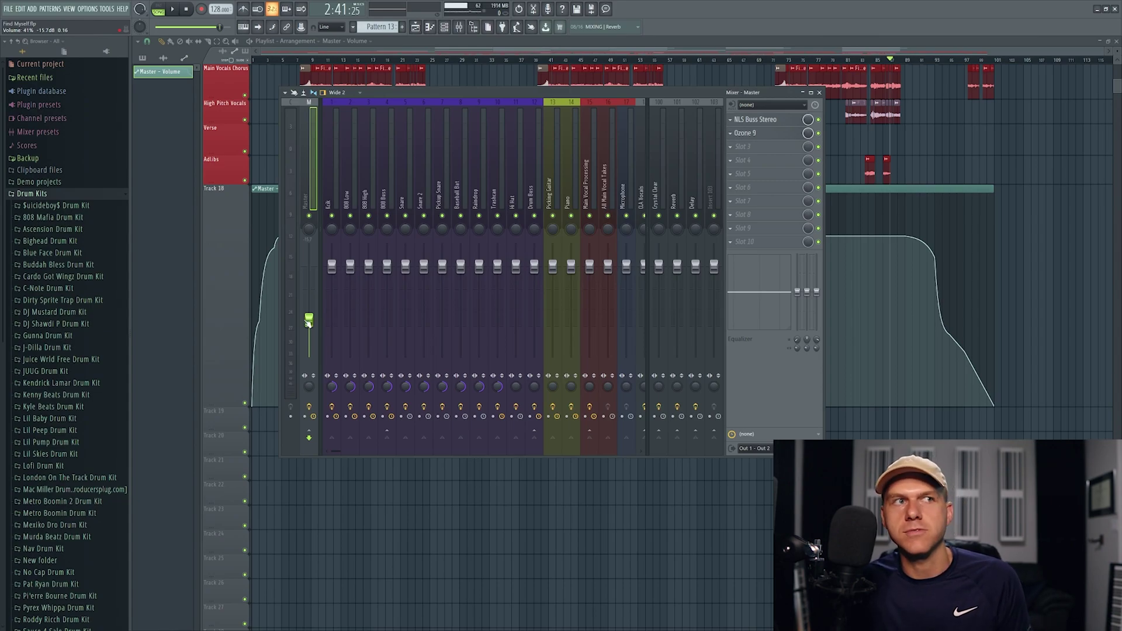
{"action": "left_click_drag", "start_coordinate": [595, 94], "coordinate": [647, 128]}
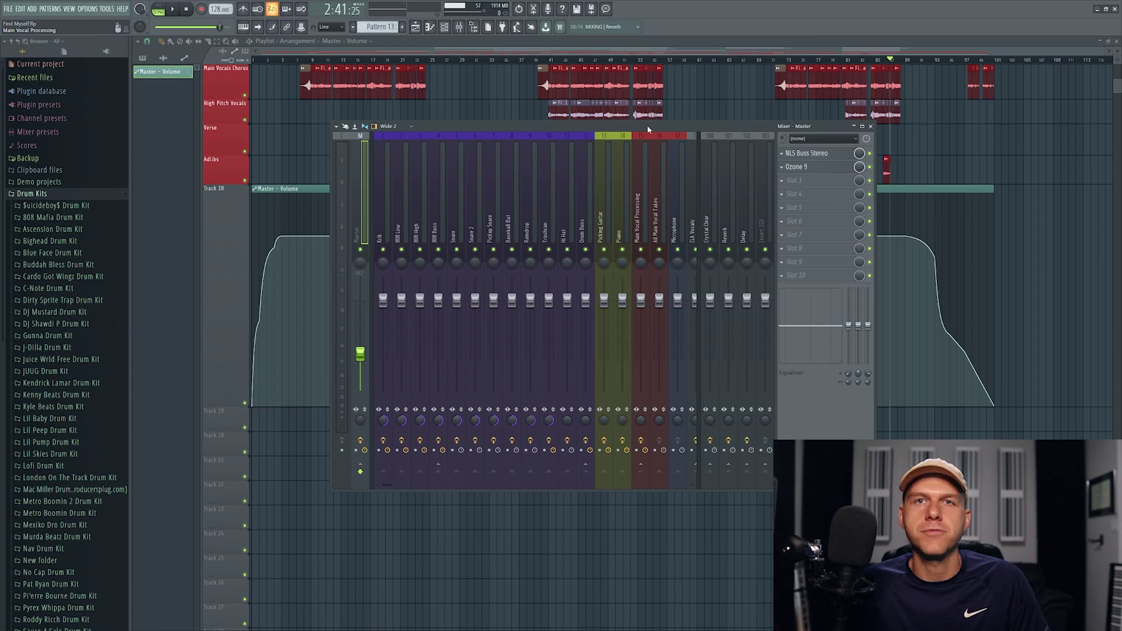